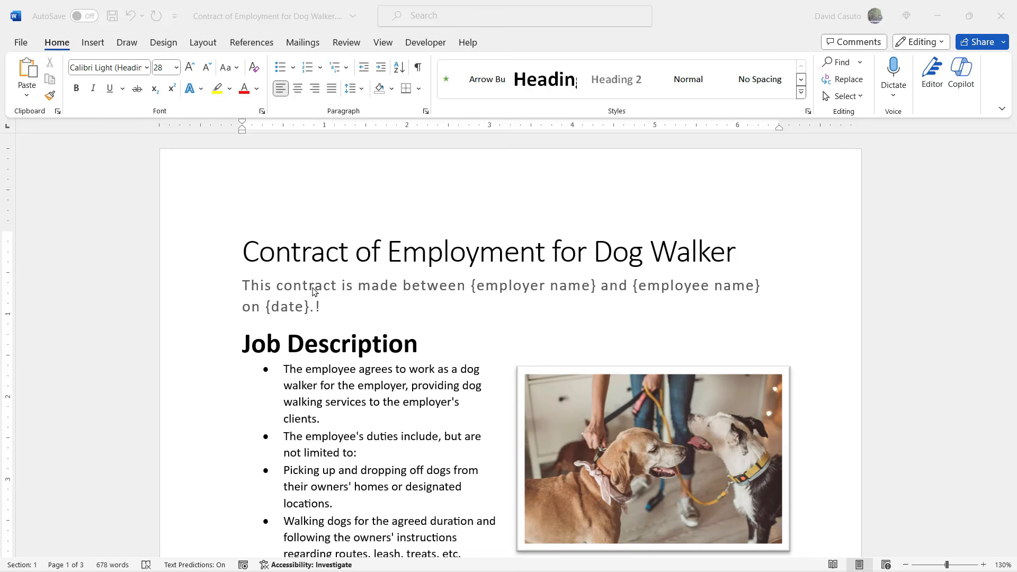
# - Bring the Dog Walker contract in Word to the front and show the Customize Quick Access Toolbar menu
pyautogui.click(257, 177)
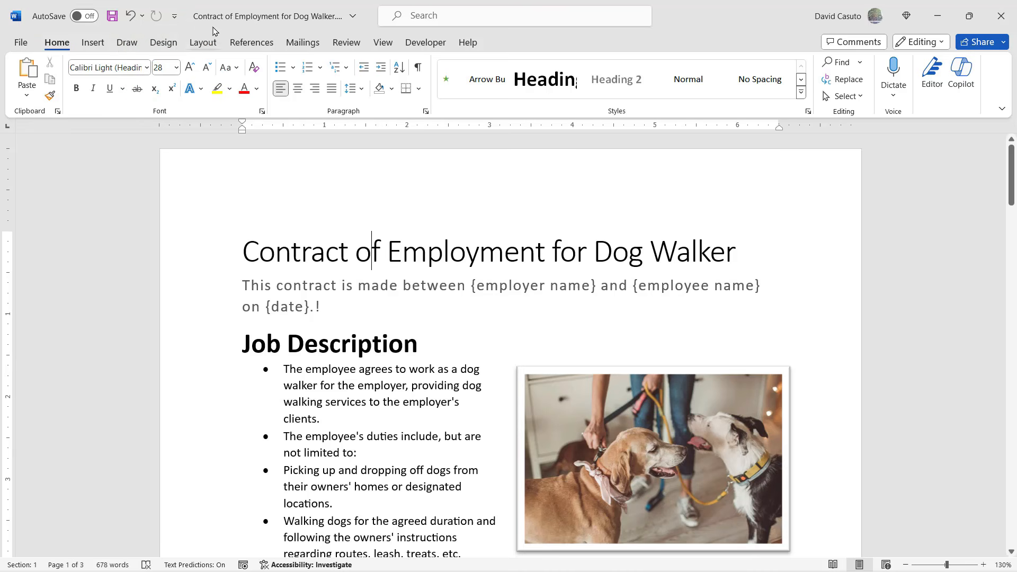
pyautogui.click(174, 17)
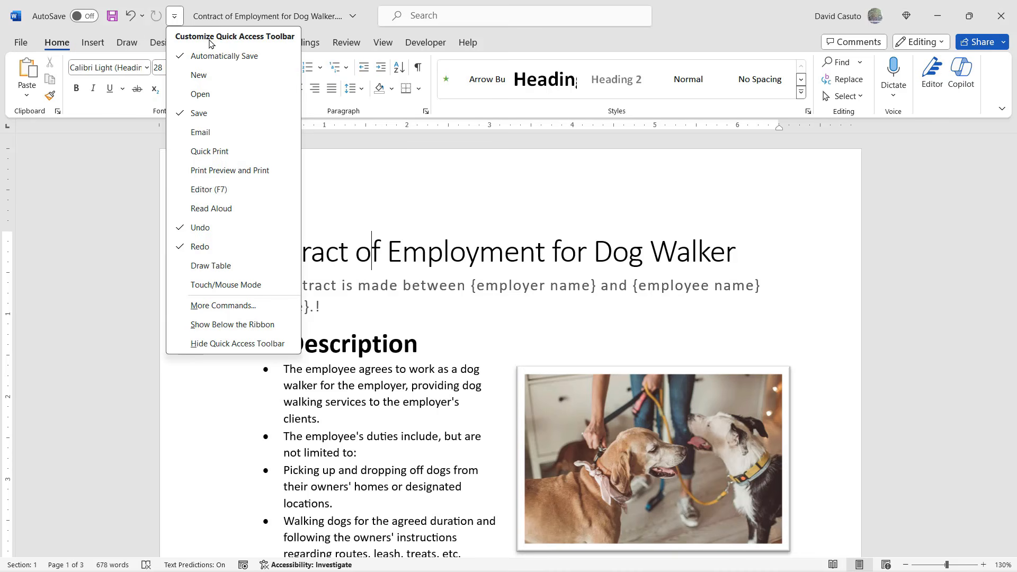
# - Add the New and Quick Print commands to the quick access toolbar
pyautogui.click(202, 76)
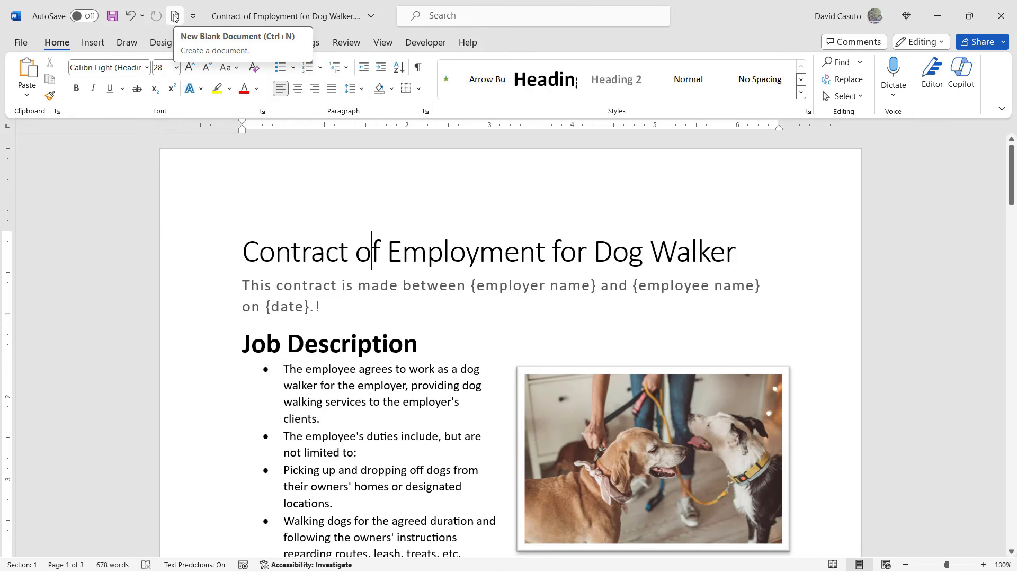
pyautogui.click(193, 17)
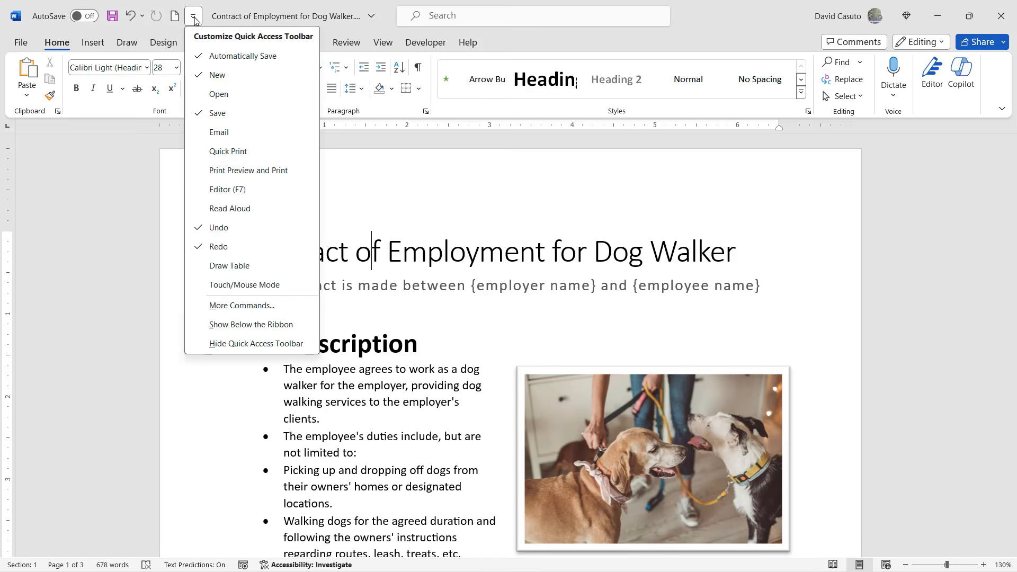
pyautogui.click(235, 154)
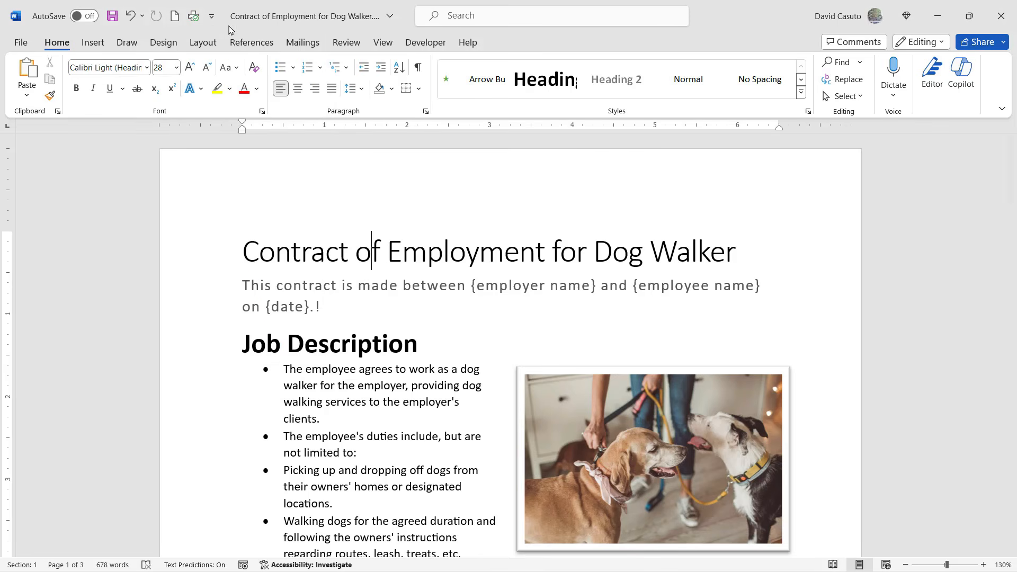
# - Add Editor to the quick access toolbar, then launch and close its pane
pyautogui.click(213, 20)
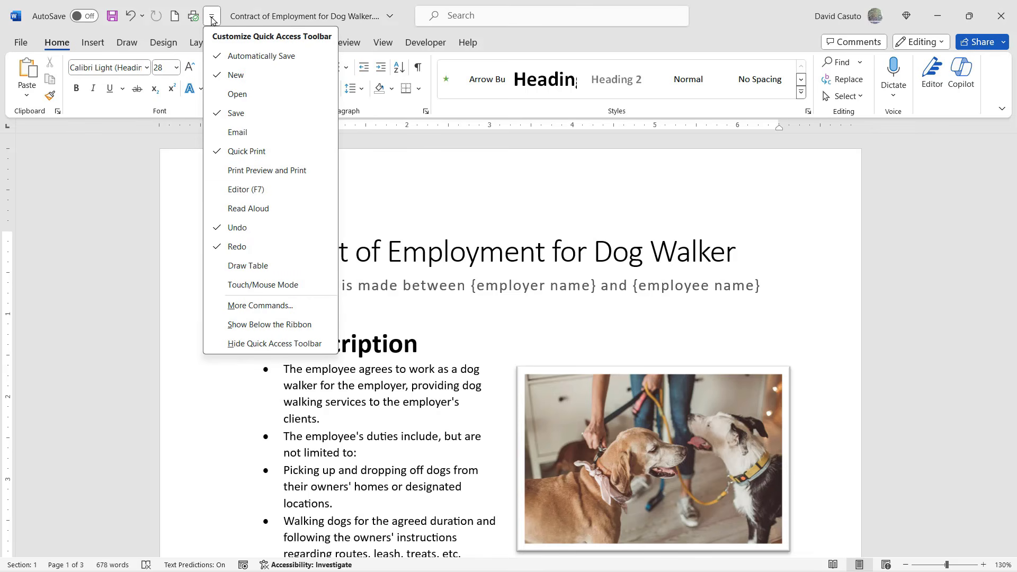
pyautogui.click(252, 190)
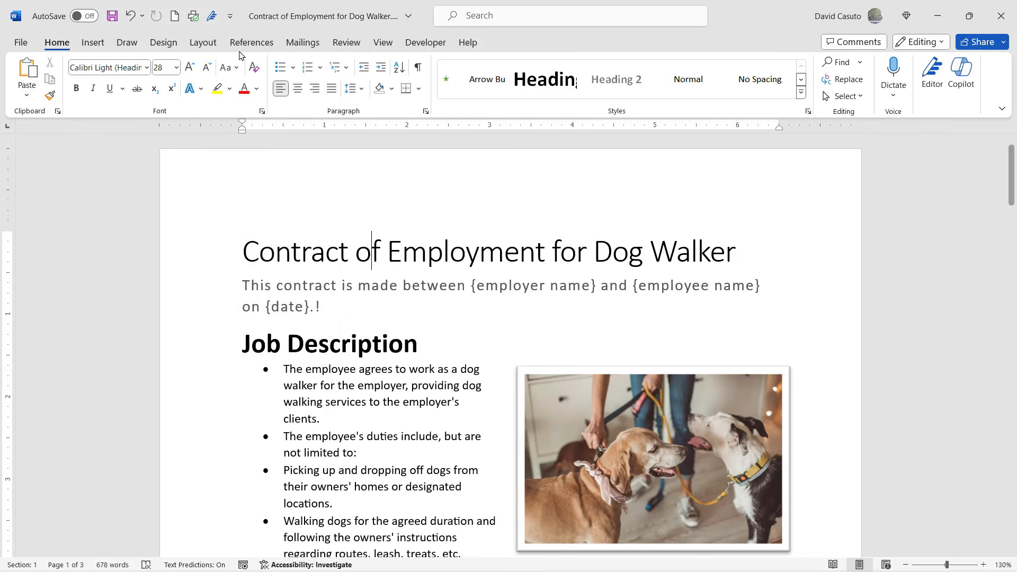
pyautogui.click(212, 16)
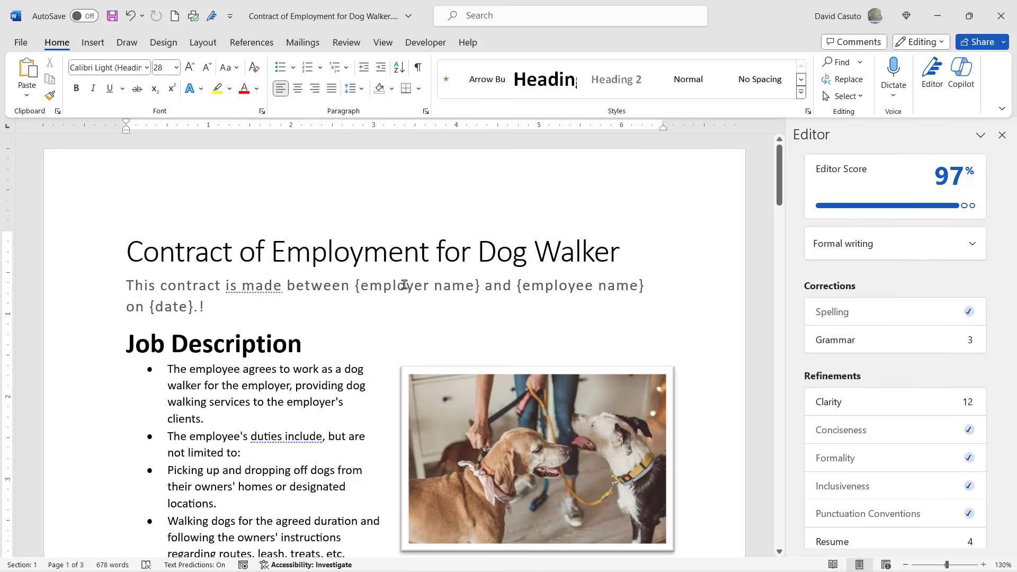
pyautogui.click(1000, 136)
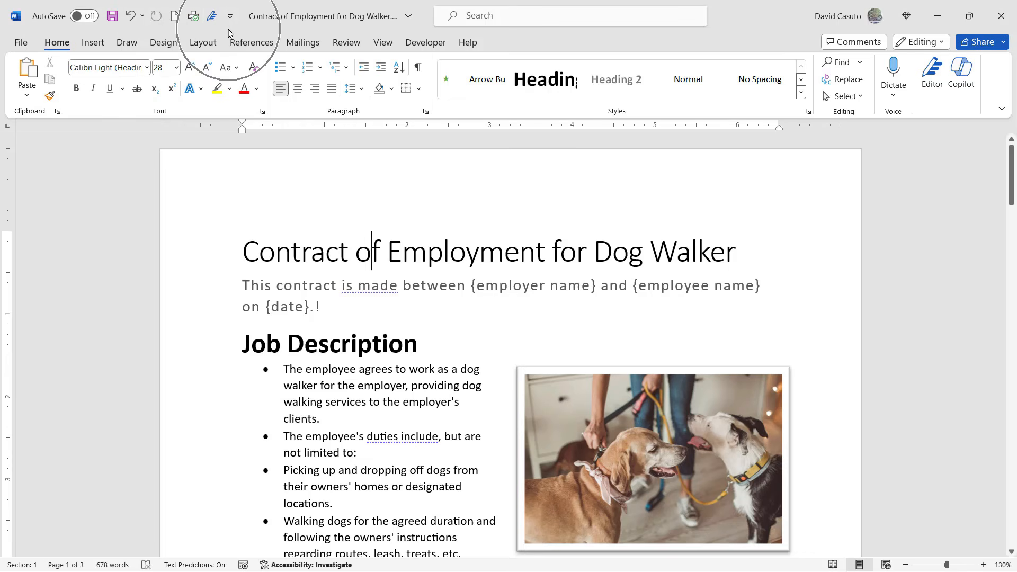
# - Move the quick access toolbar below the ribbon and reopen its customisation list
pyautogui.press('ctrl')
pyautogui.press('ctrl')
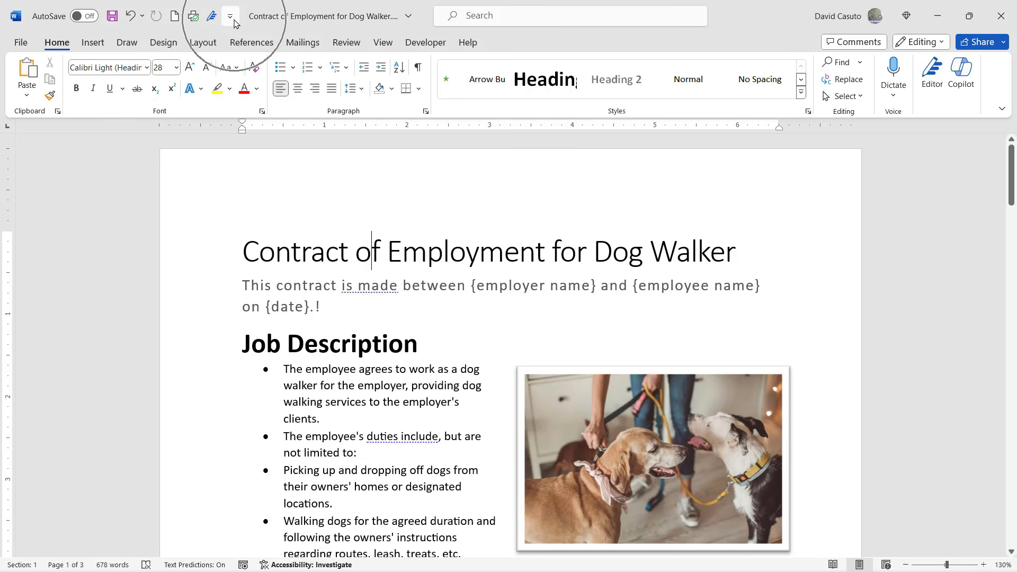
pyautogui.click(232, 19)
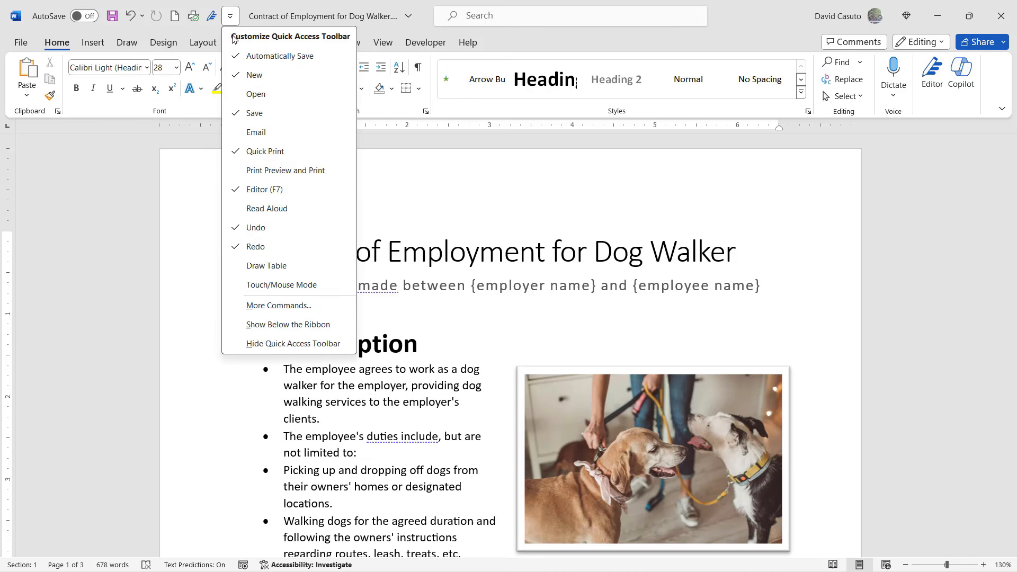
pyautogui.click(269, 330)
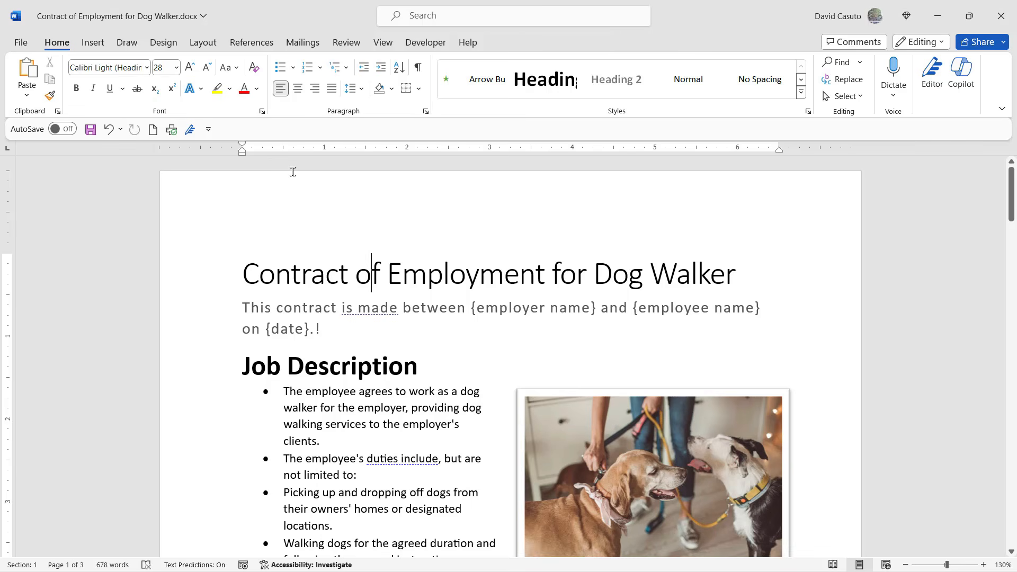
pyautogui.click(208, 130)
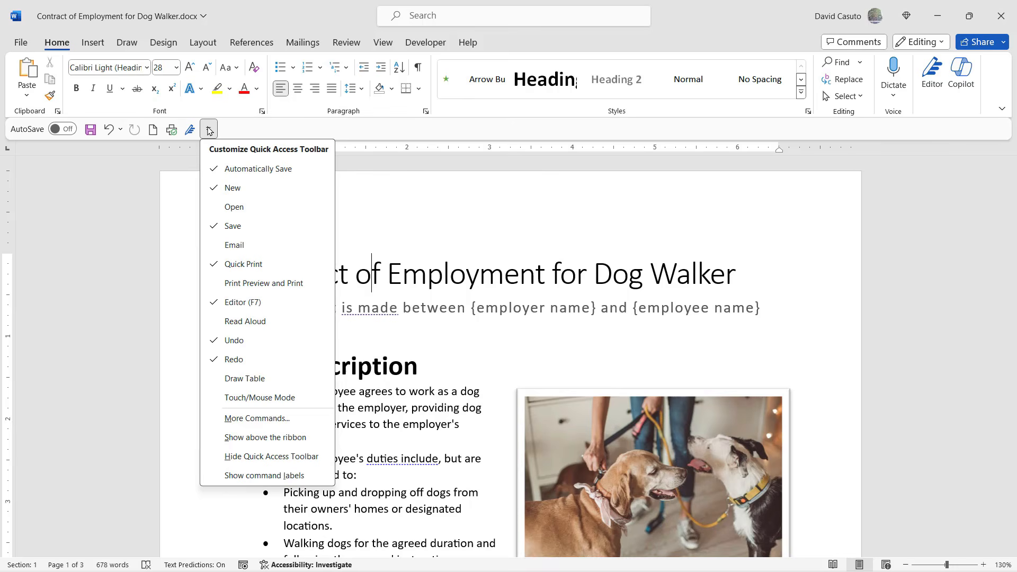
# - Dismiss the customisation list without changes, leaving the toolbar beneath the ribbon
pyautogui.click(386, 129)
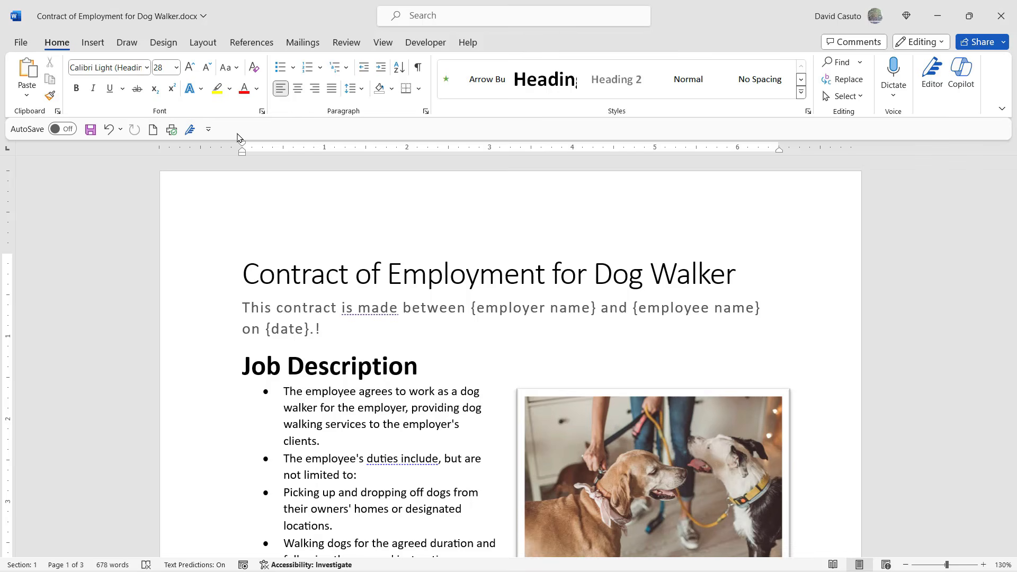
# - Add the Home tab's Bullets and Numbering commands to the quick access toolbar, then switch to Insert
pyautogui.rightClick(280, 69)
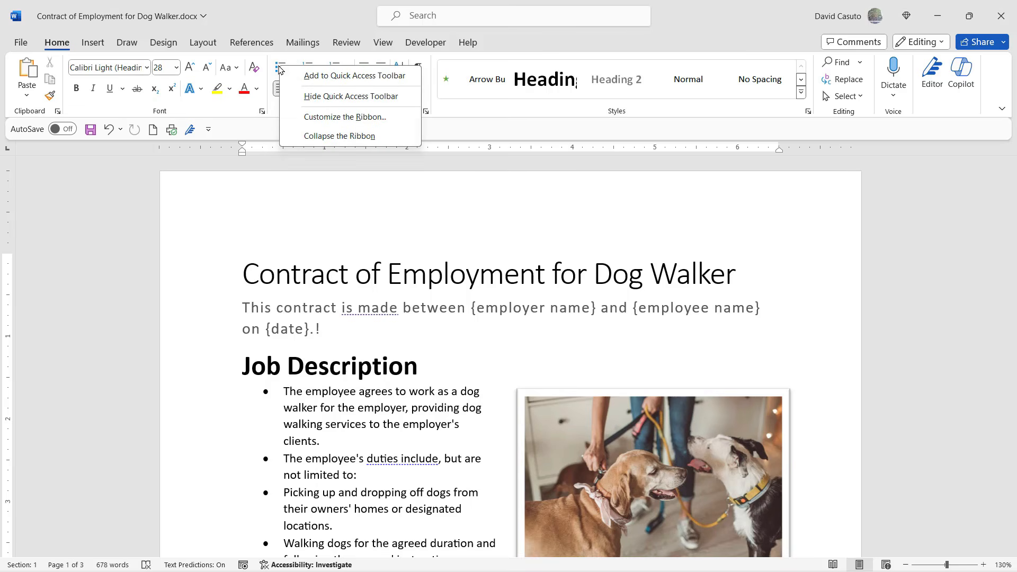
pyautogui.click(334, 81)
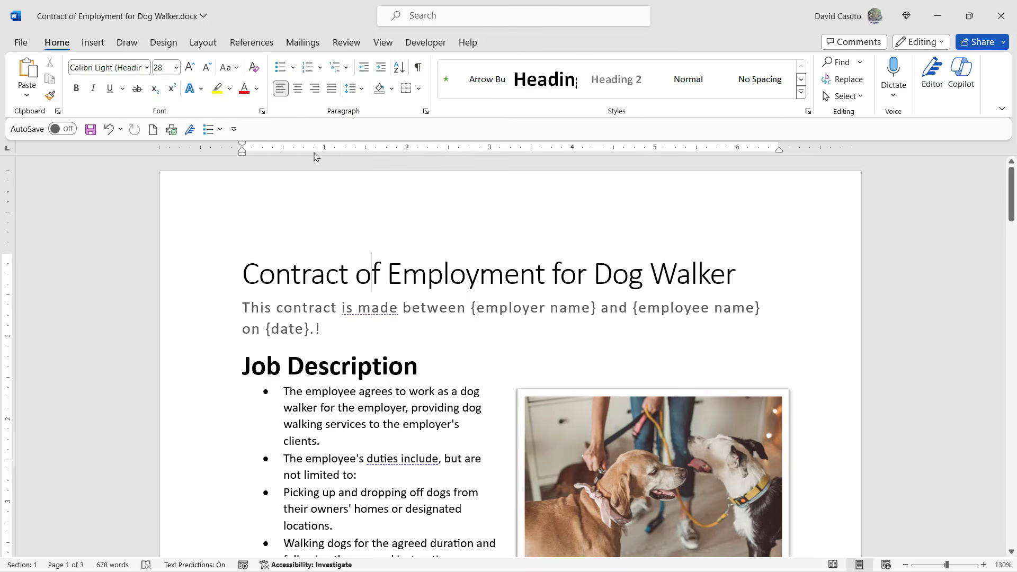
pyautogui.rightClick(309, 69)
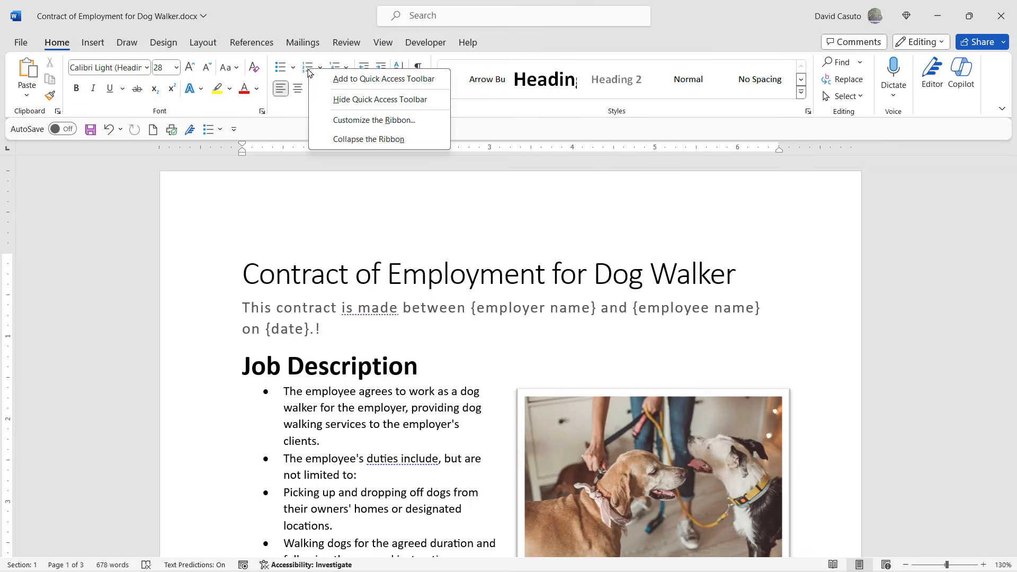
pyautogui.click(358, 80)
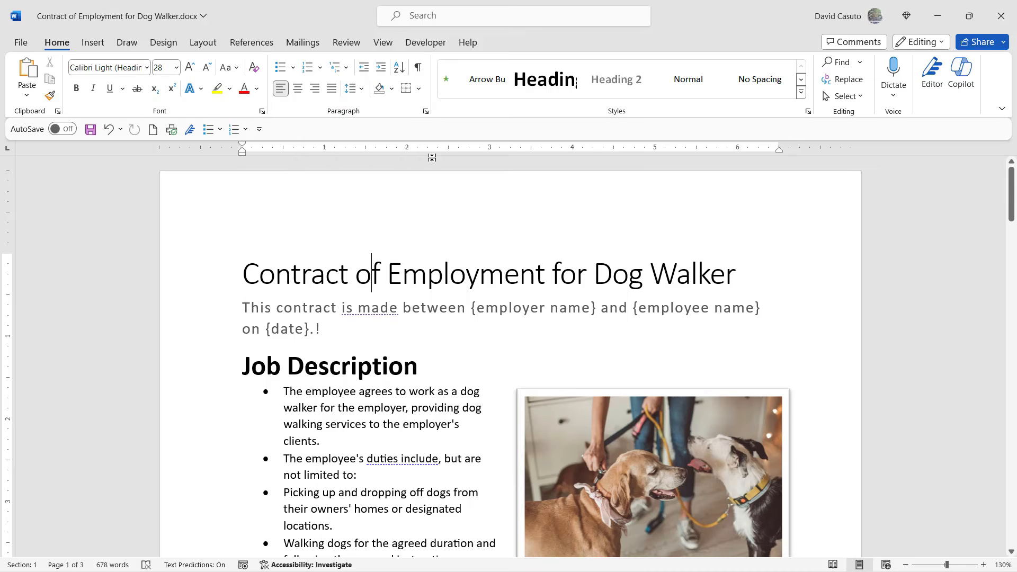
pyautogui.click(93, 45)
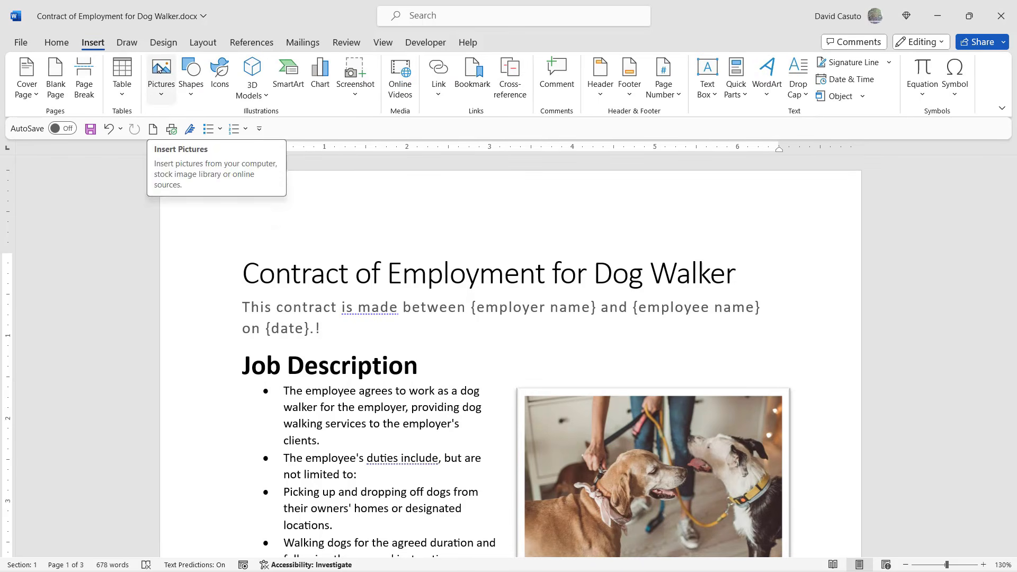
# - Add the Insert tab's Pictures command to the quick access toolbar
pyautogui.rightClick(159, 65)
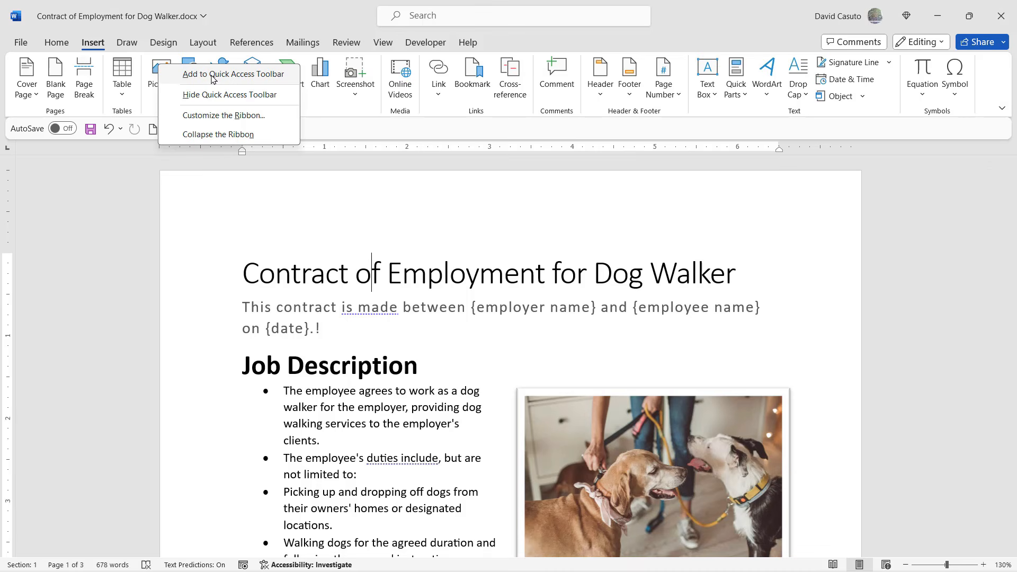
pyautogui.click(211, 74)
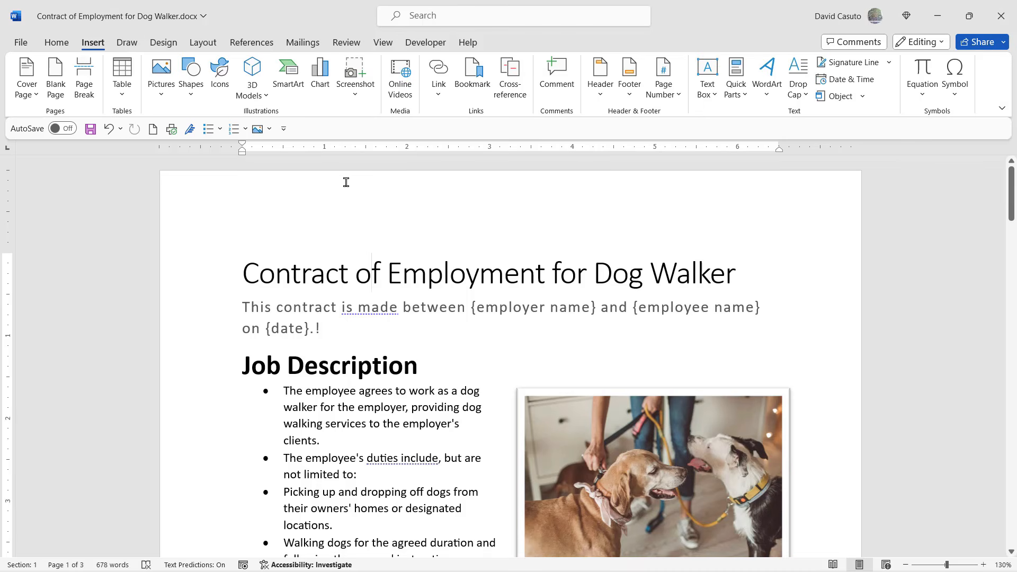
# - Remove the Numbering shortcut from the quick access toolbar, keeping Bullets and Pictures
pyautogui.rightClick(233, 131)
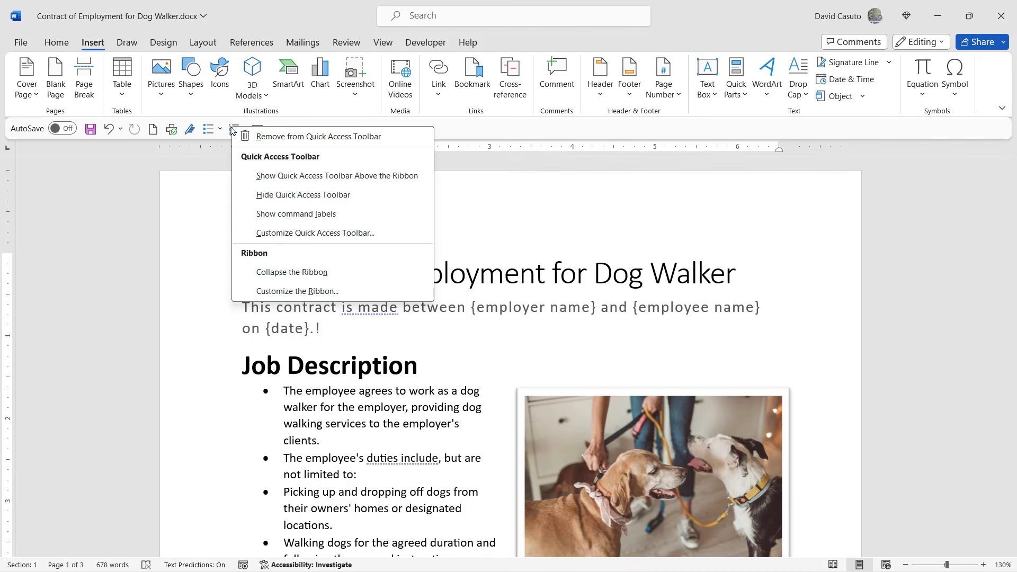
pyautogui.click(270, 139)
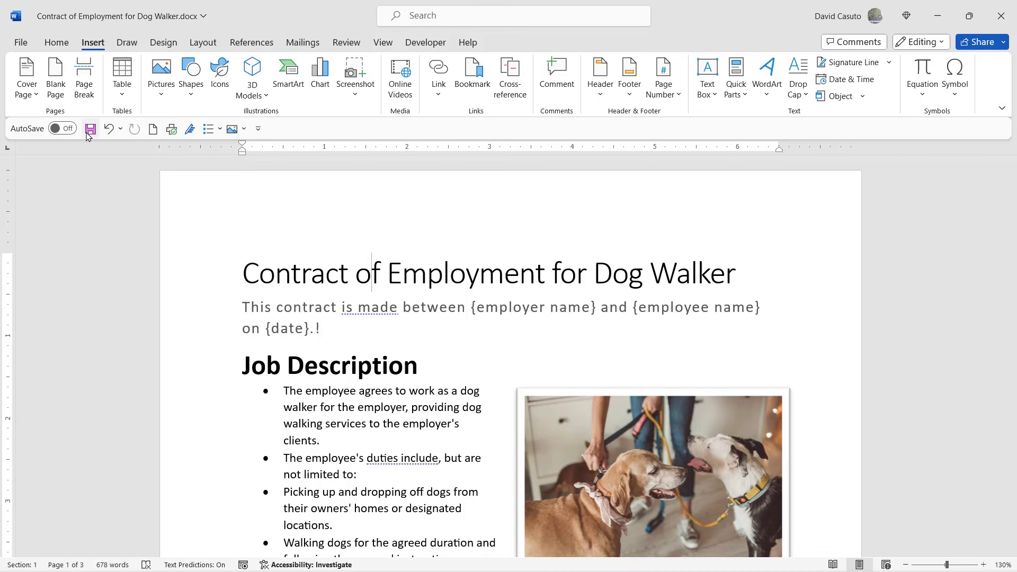
# - Go to Word Options' Customize the Quick Access Toolbar page via More Commands
pyautogui.click(258, 130)
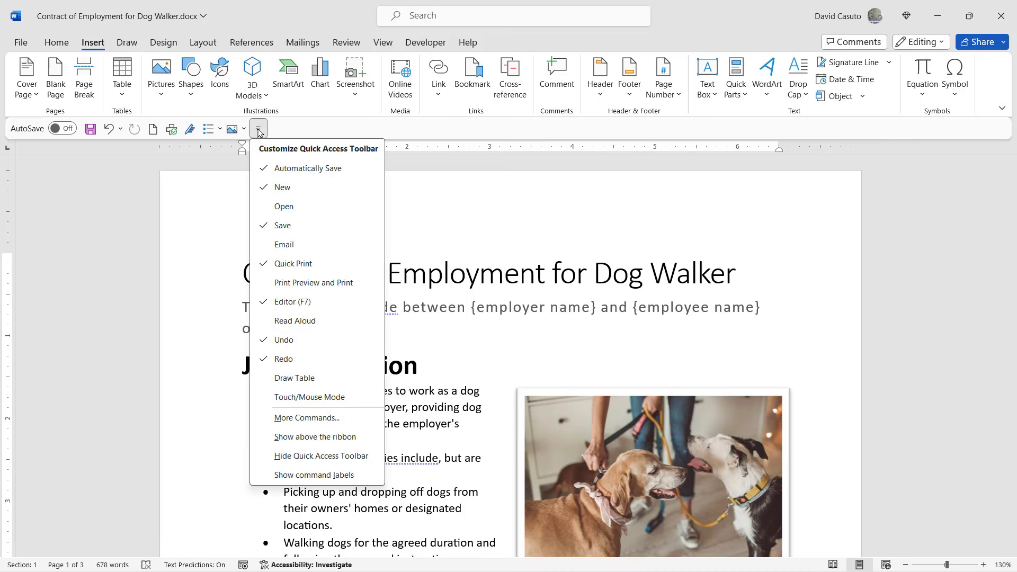
pyautogui.click(308, 419)
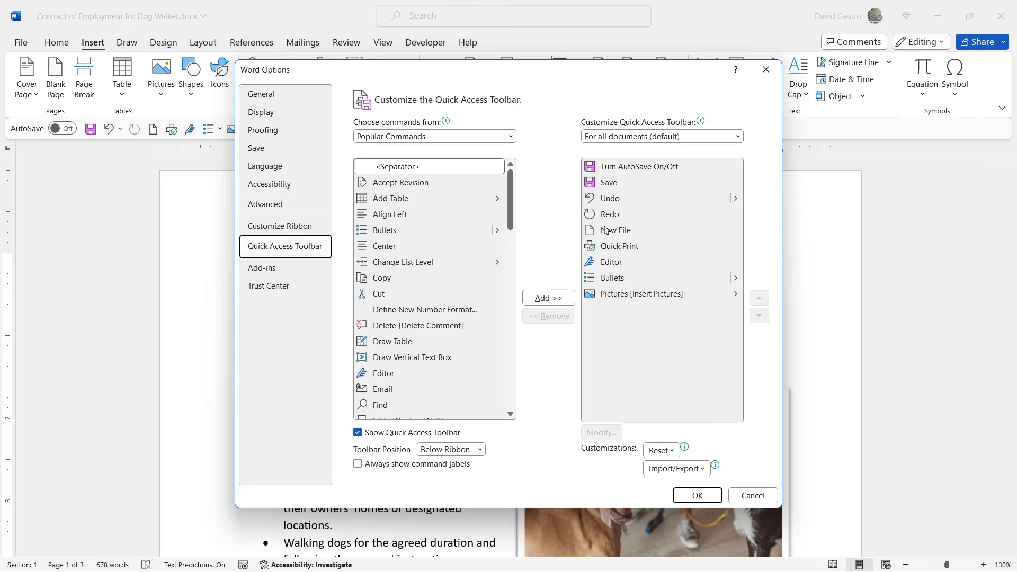
# - Remove Editor from the toolbar list and move Pictures up five places to second
pyautogui.click(609, 264)
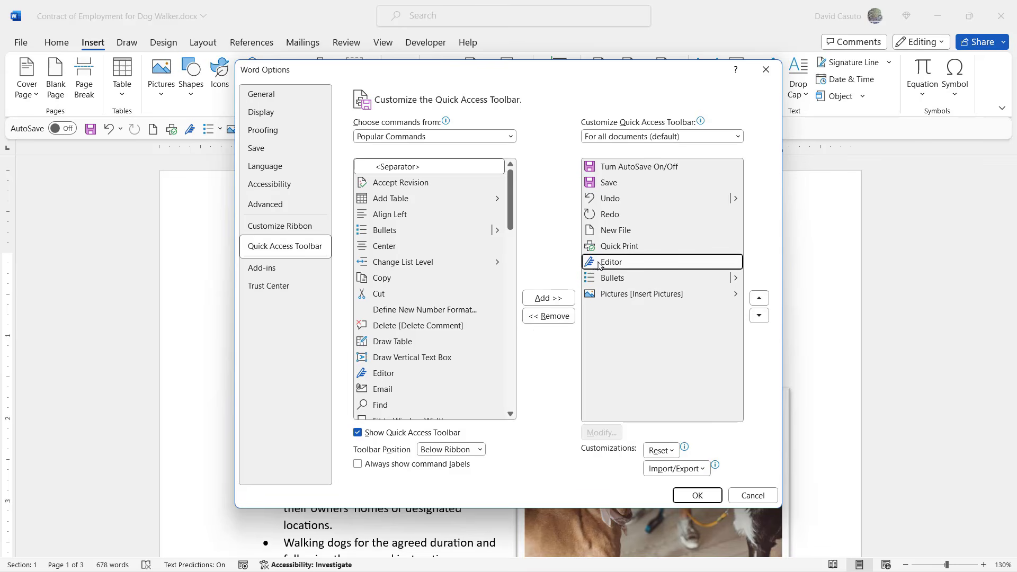
pyautogui.click(555, 317)
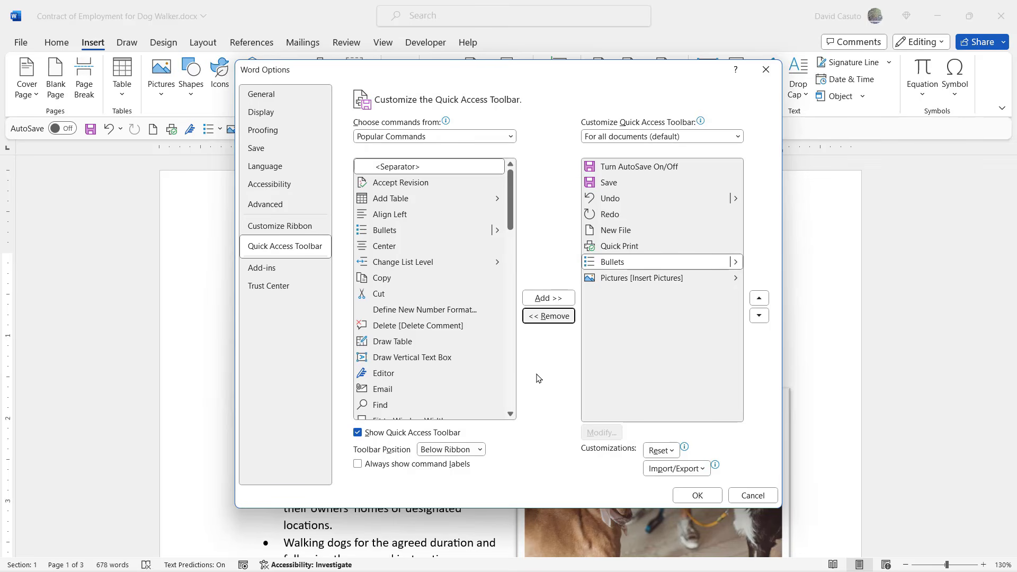
pyautogui.click(606, 282)
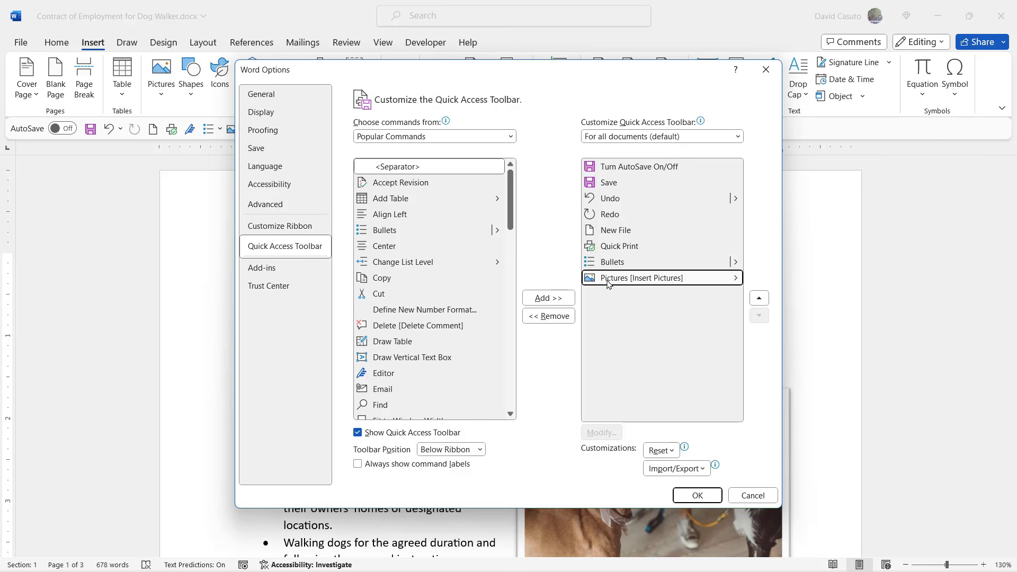
pyautogui.click(758, 298)
pyautogui.click(758, 298)
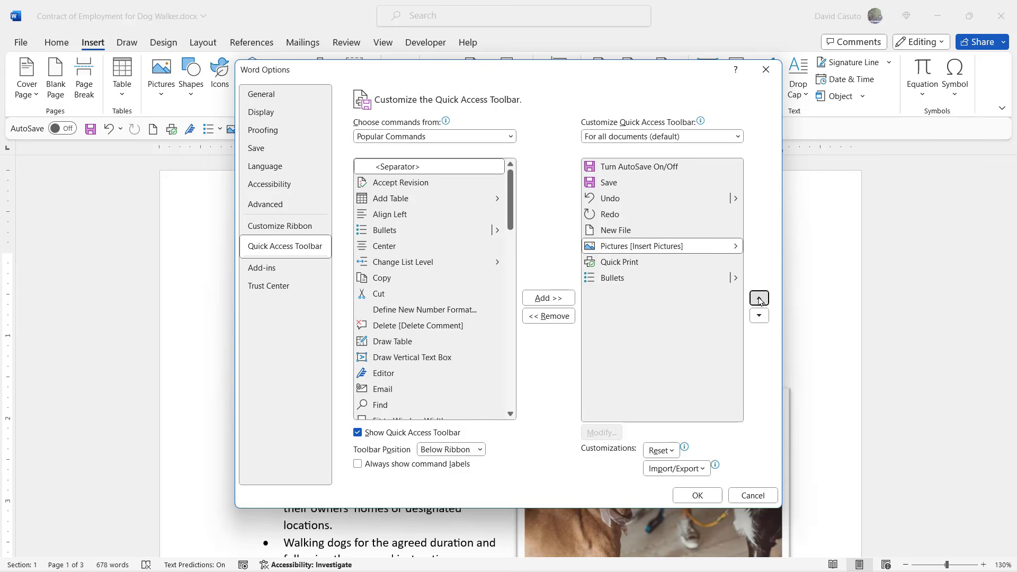
pyautogui.click(758, 298)
pyautogui.click(759, 299)
pyautogui.click(758, 298)
pyautogui.click(758, 298)
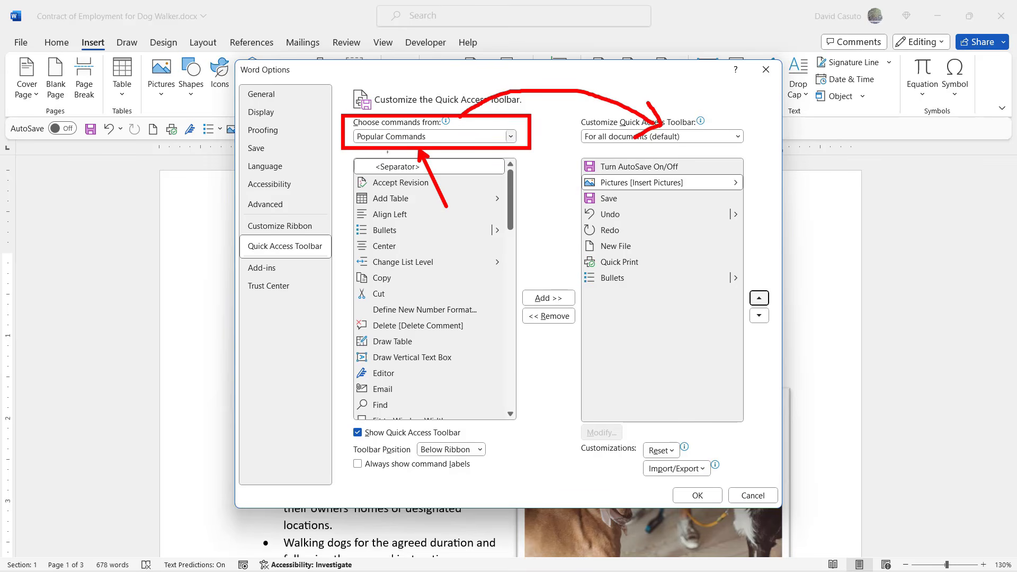
# - Expand the 'Choose commands from' dropdown to list the command categories
pyautogui.moveTo(511, 185)
pyautogui.mouseDown()
pyautogui.moveTo(522, 372)
pyautogui.moveTo(523, 144)
pyautogui.mouseUp()
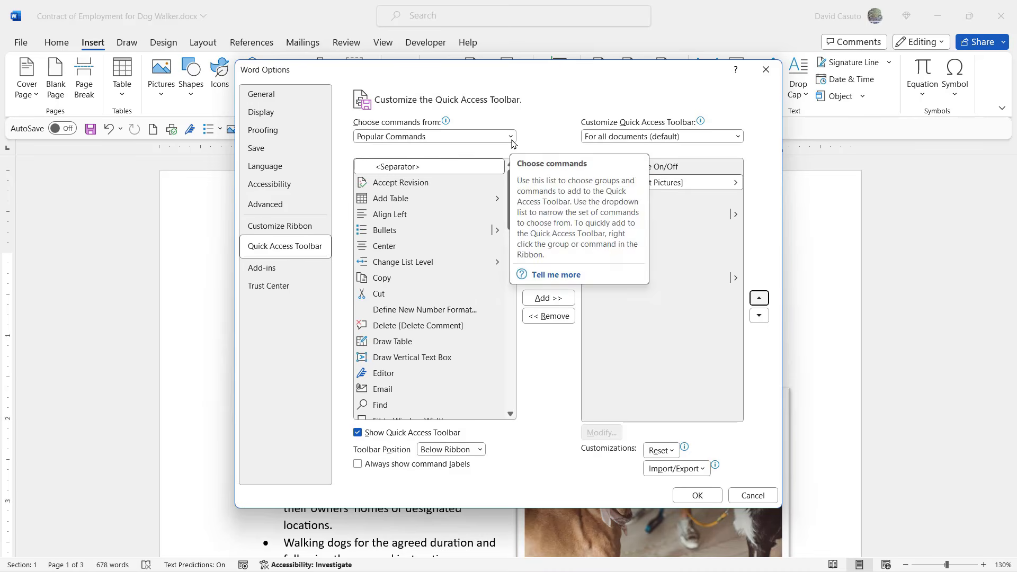
pyautogui.click(509, 136)
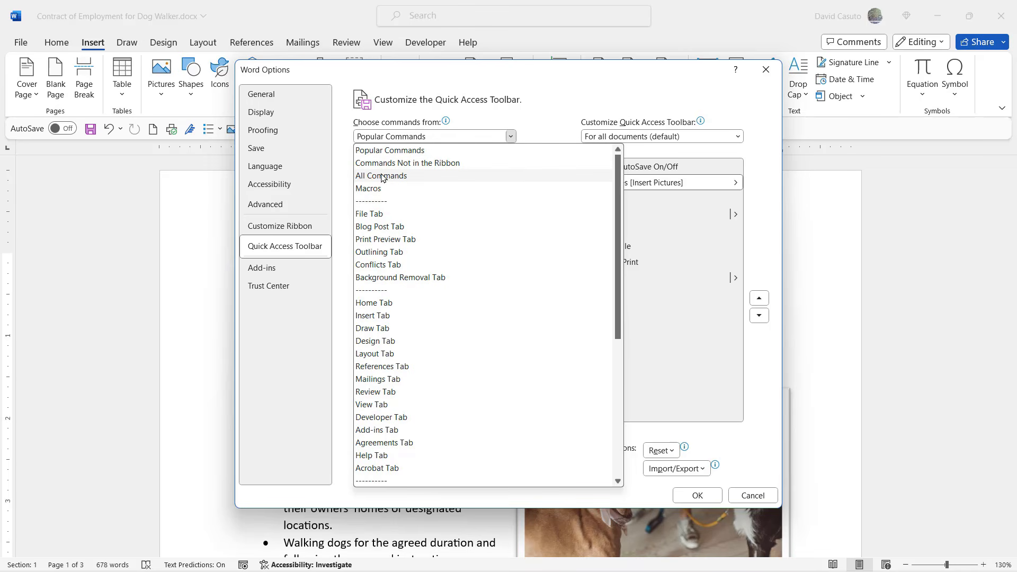
# - From the File Tab commands, add E-mail as PDF Attachment and Publish as PDF or XPS to the toolbar list
pyautogui.click(372, 215)
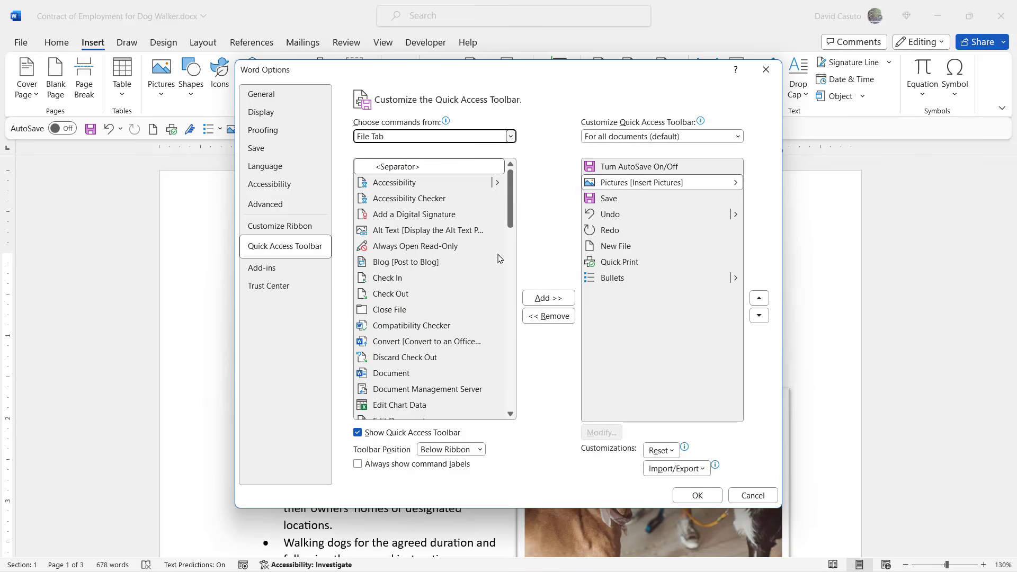
pyautogui.moveTo(511, 191); pyautogui.dragTo(501, 243)
pyautogui.click(385, 227)
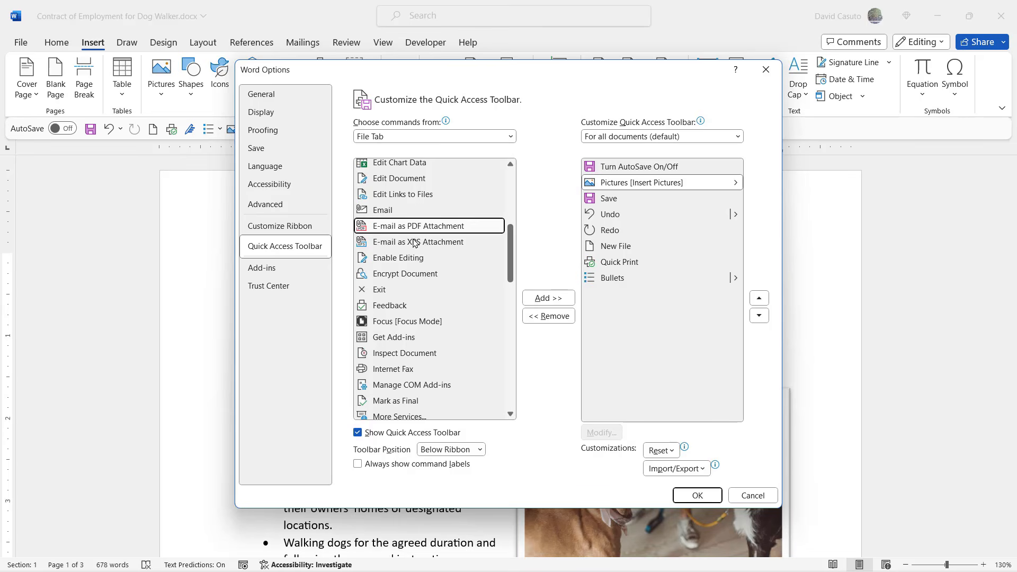
pyautogui.click(545, 299)
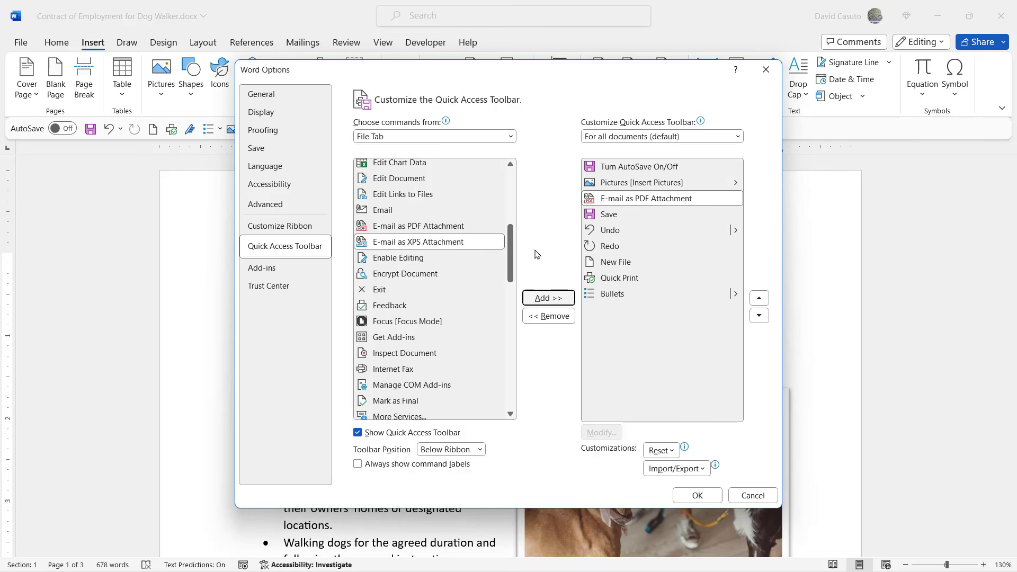
pyautogui.moveTo(509, 243); pyautogui.dragTo(502, 326)
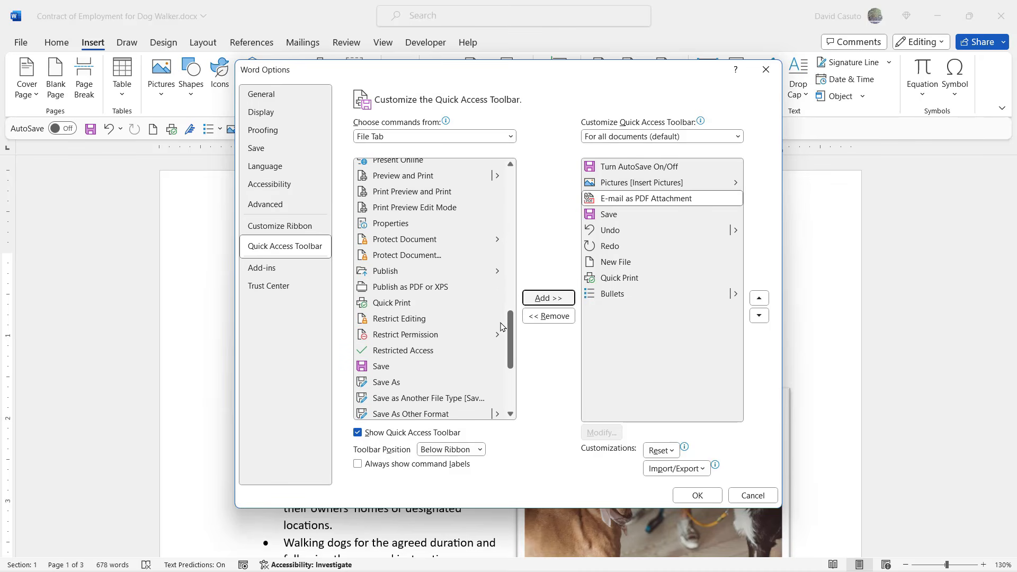
pyautogui.click(396, 289)
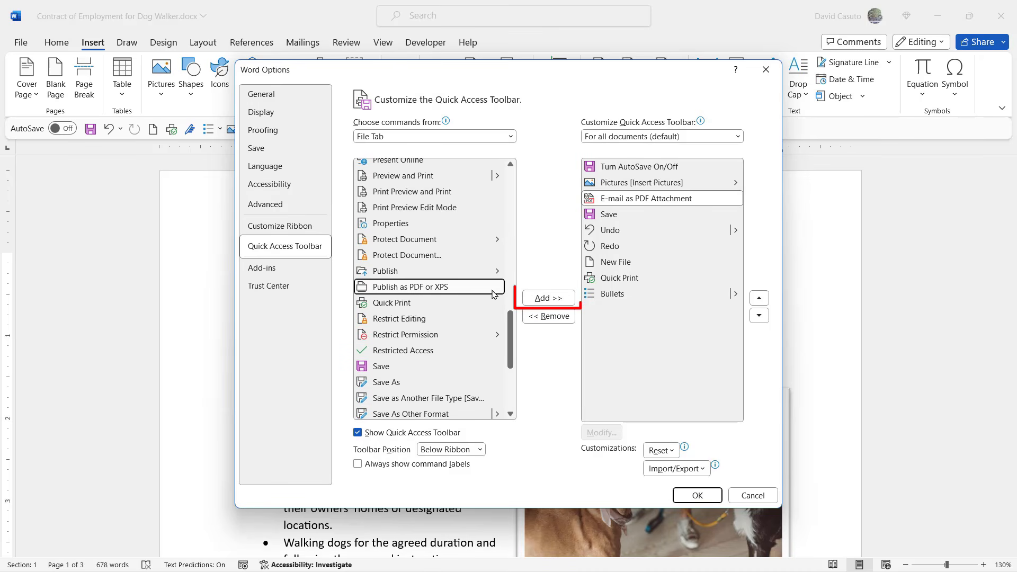
pyautogui.click(547, 297)
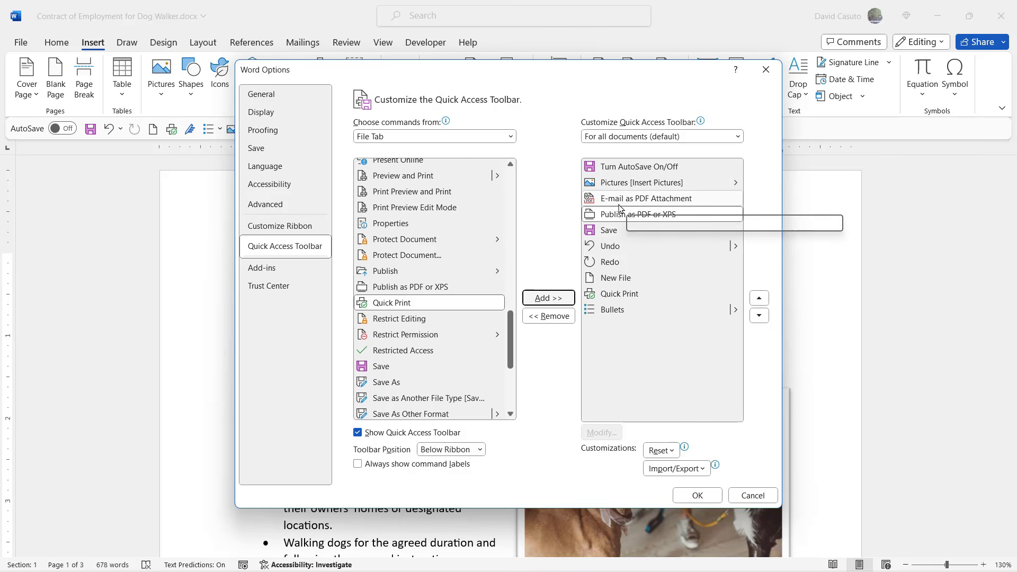
# - Move Publish as PDF or XPS and E-mail as PDF Attachment down to the end of the list
pyautogui.click(758, 316)
pyautogui.click(758, 316)
pyautogui.click(758, 316)
pyautogui.click(758, 316)
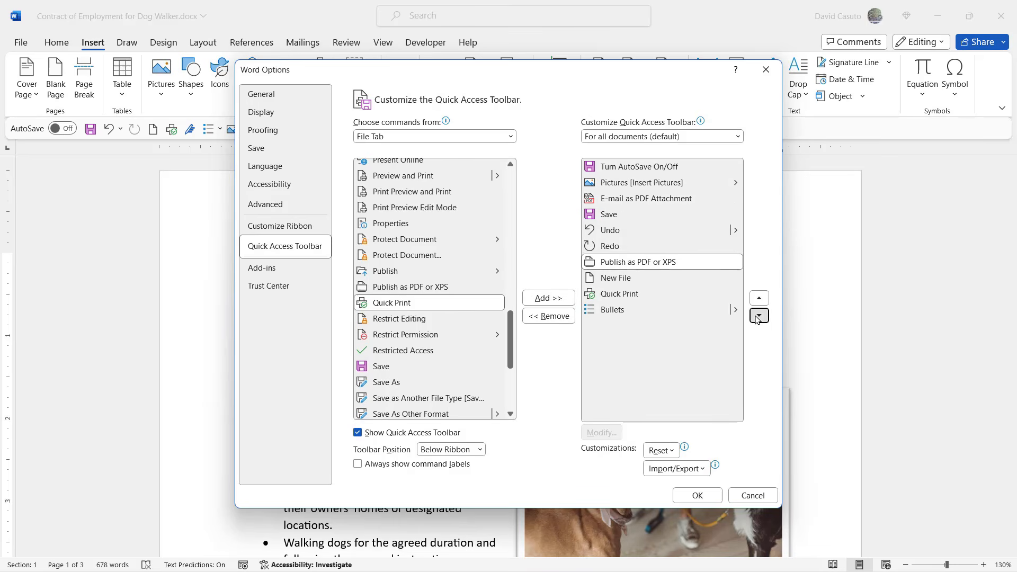
pyautogui.click(758, 315)
pyautogui.click(759, 316)
pyautogui.click(758, 315)
pyautogui.click(640, 199)
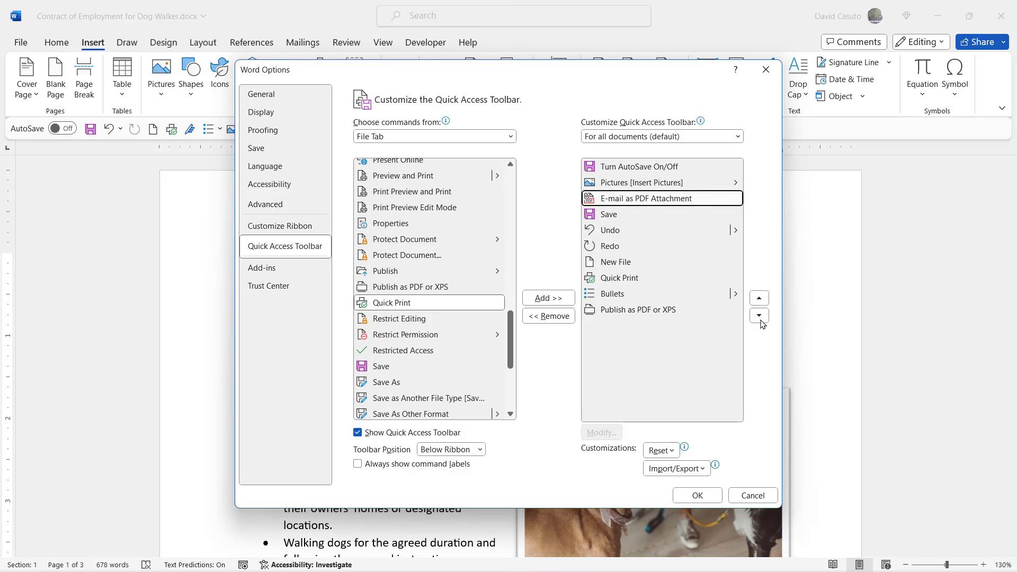
pyautogui.click(759, 315)
pyautogui.click(758, 316)
pyautogui.click(759, 316)
pyautogui.click(759, 315)
pyautogui.click(759, 316)
pyautogui.click(759, 315)
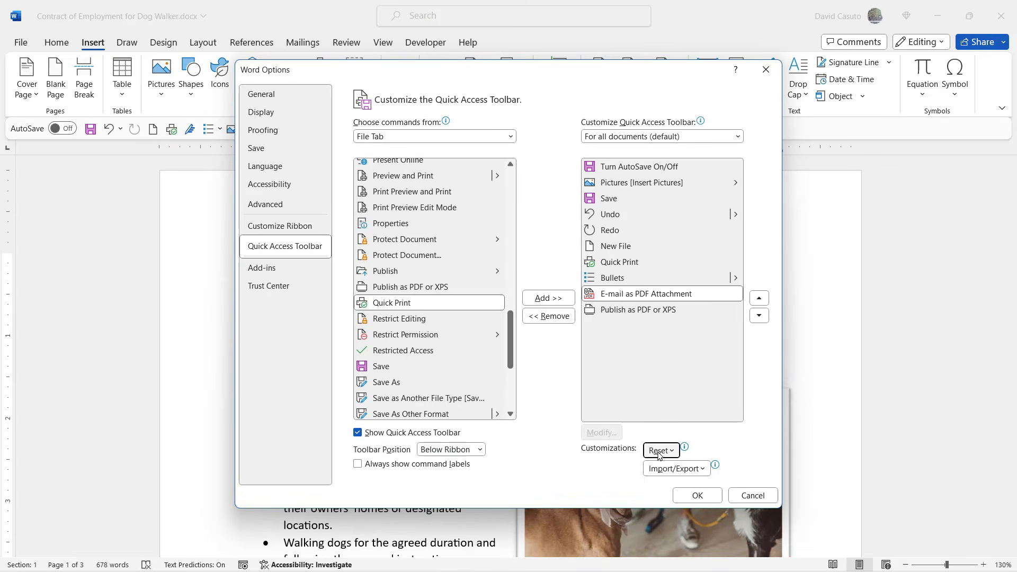
# - Look through the Reset and Import/Export menus without resetting or importing anything
pyautogui.click(659, 453)
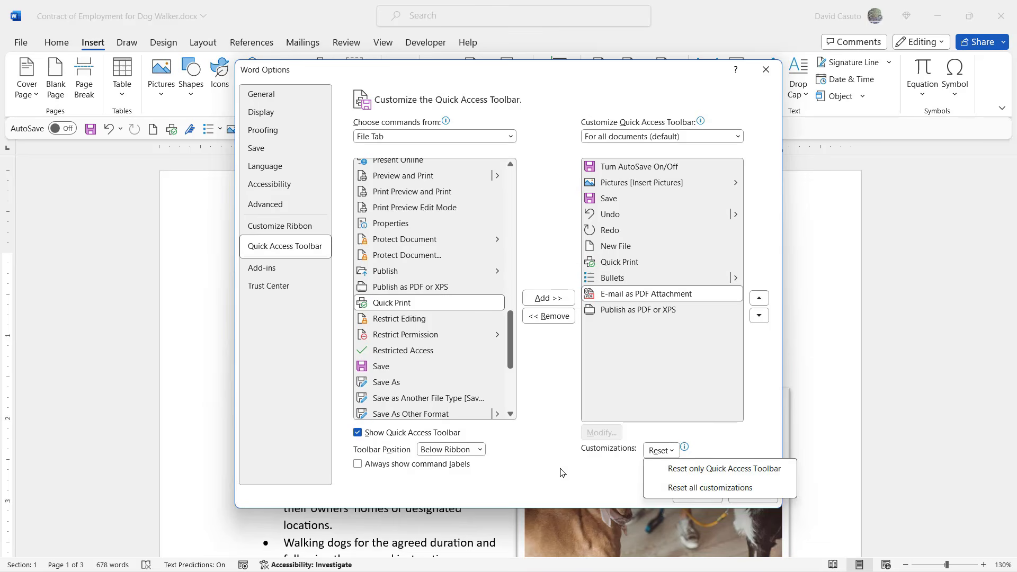
pyautogui.press('Escape')
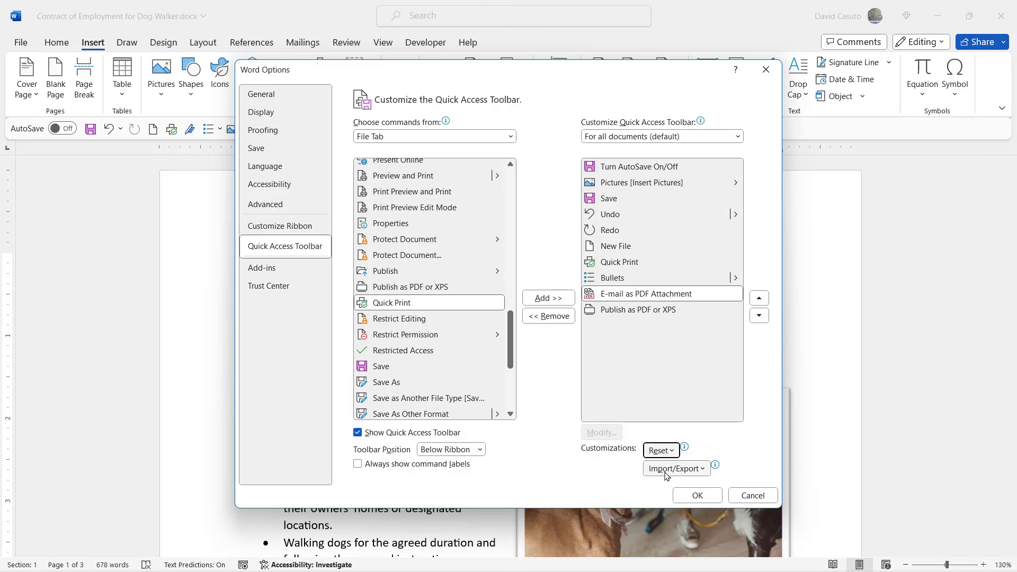
pyautogui.click(666, 471)
pyautogui.click(588, 477)
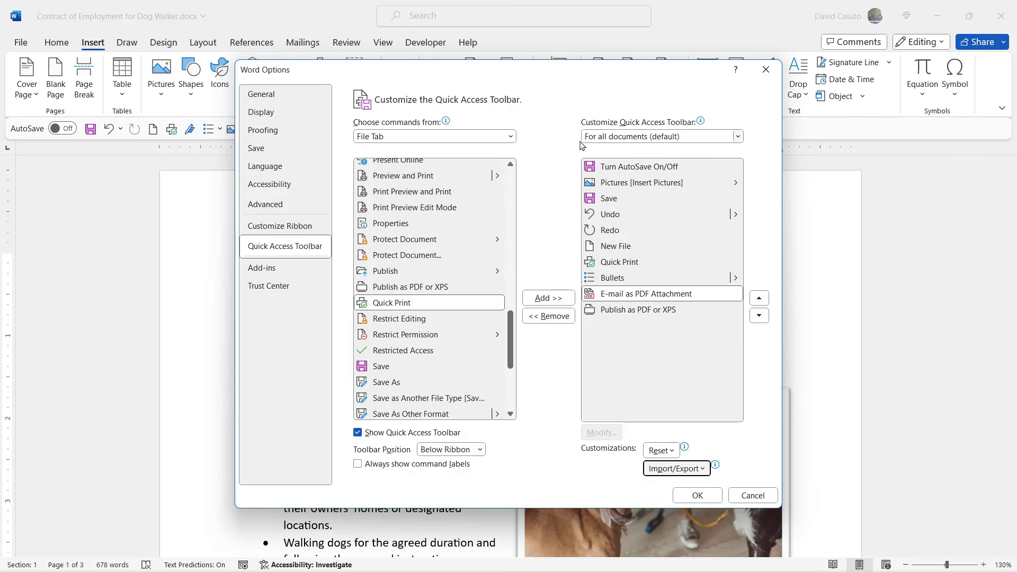
# - Keep the toolbar applying to 'For all documents (default)' and confirm Word Options with OK
pyautogui.click(623, 139)
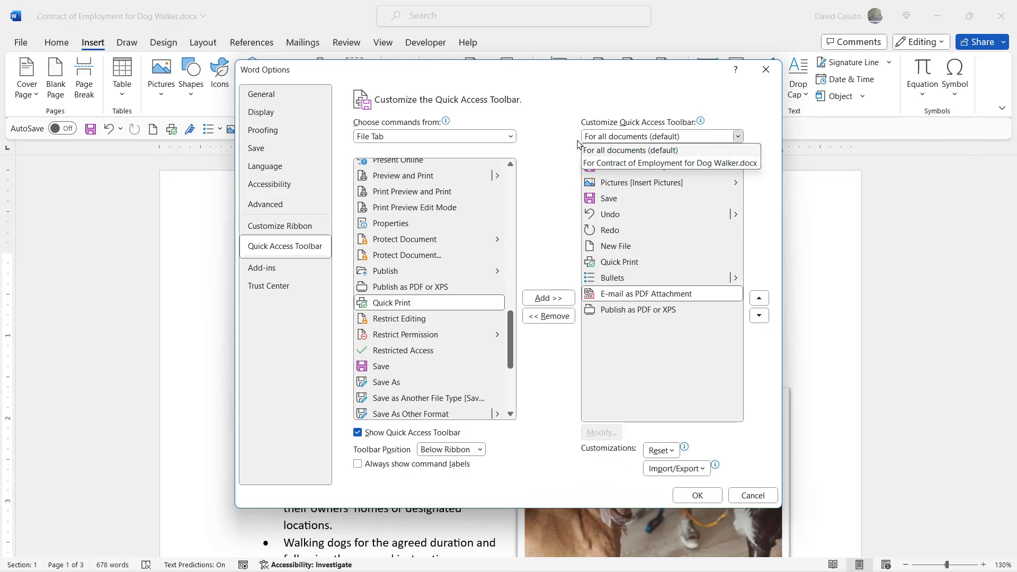
pyautogui.click(549, 106)
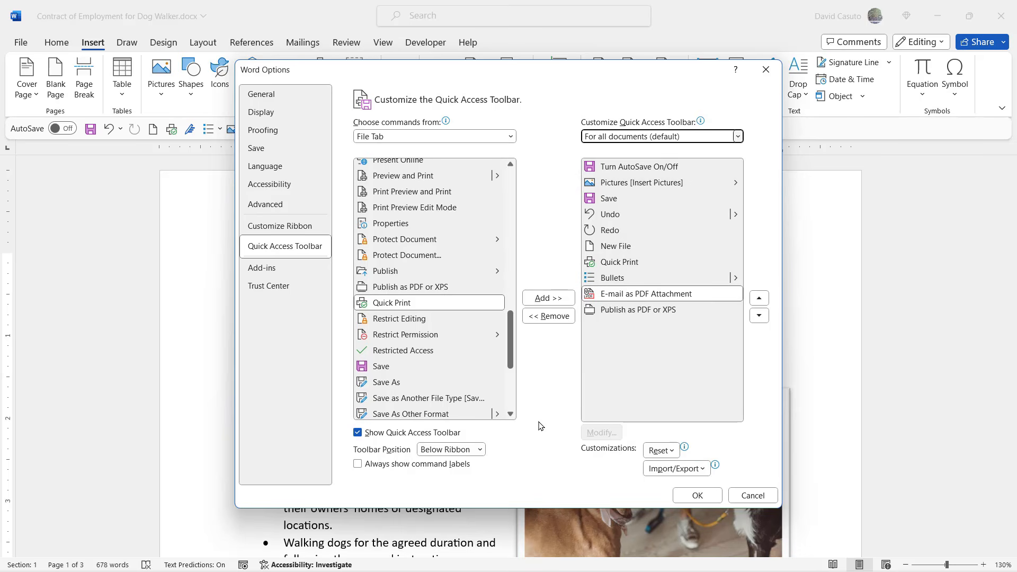
pyautogui.click(698, 496)
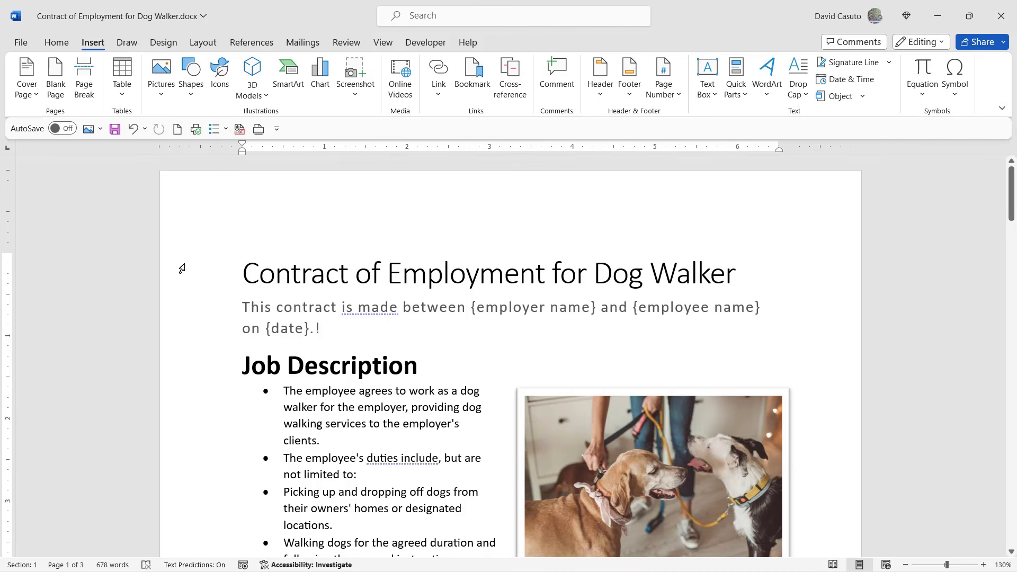
pyautogui.rightClick(240, 129)
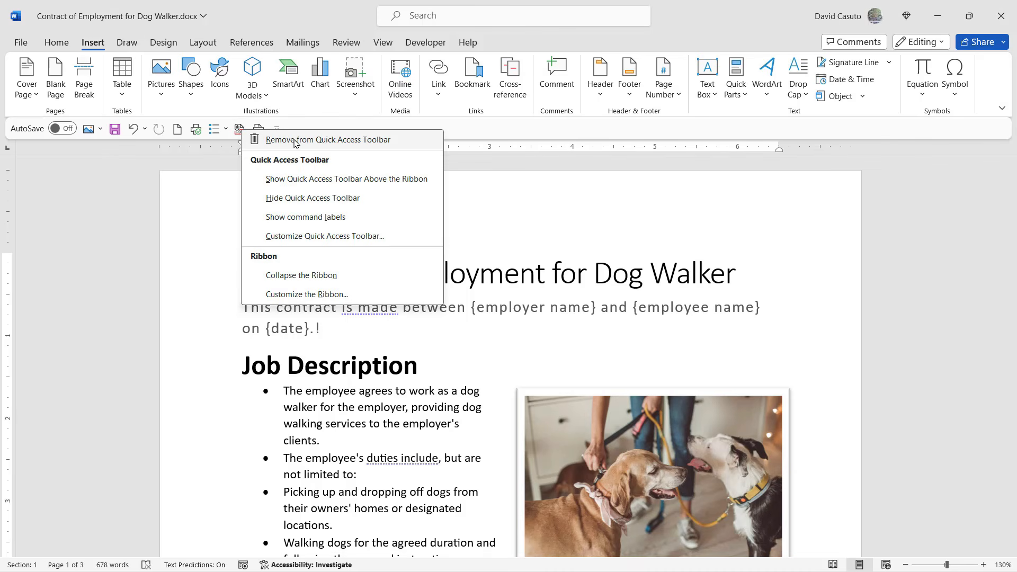
pyautogui.click(488, 136)
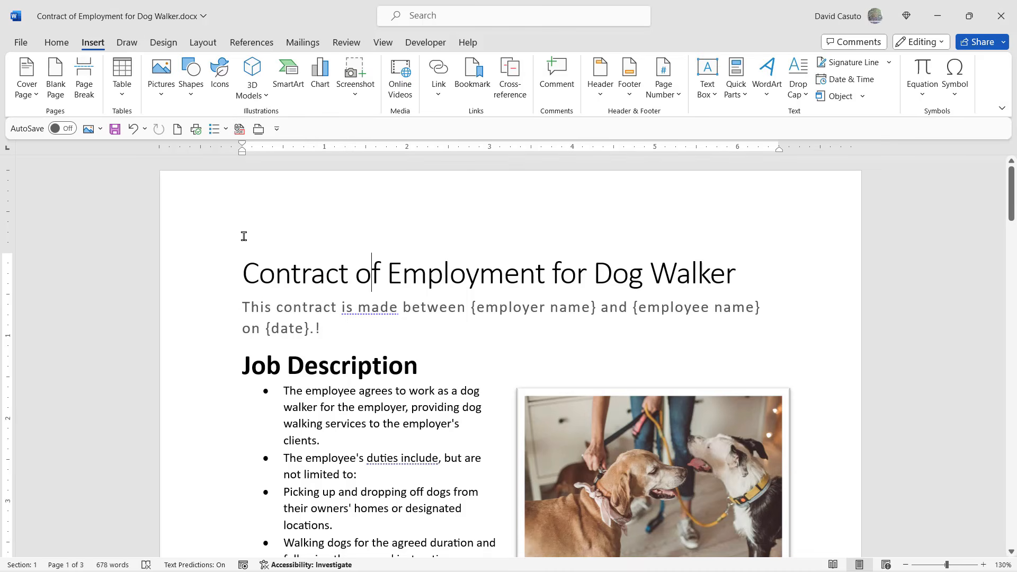